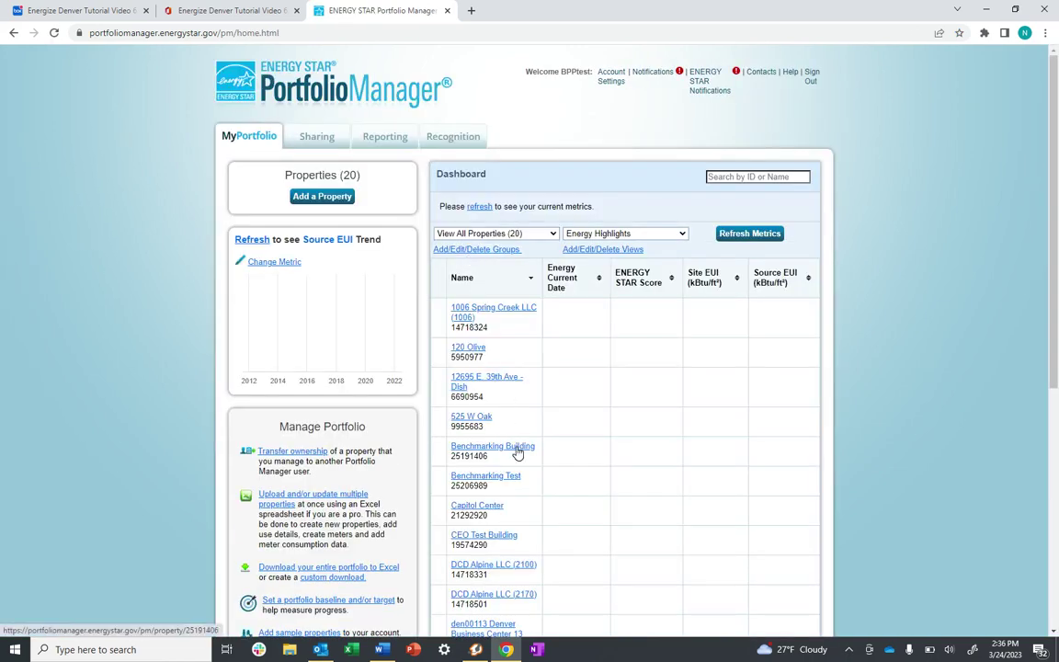
Open the energy information of the Benchmarking Building property and start adding a meter
click(517, 447)
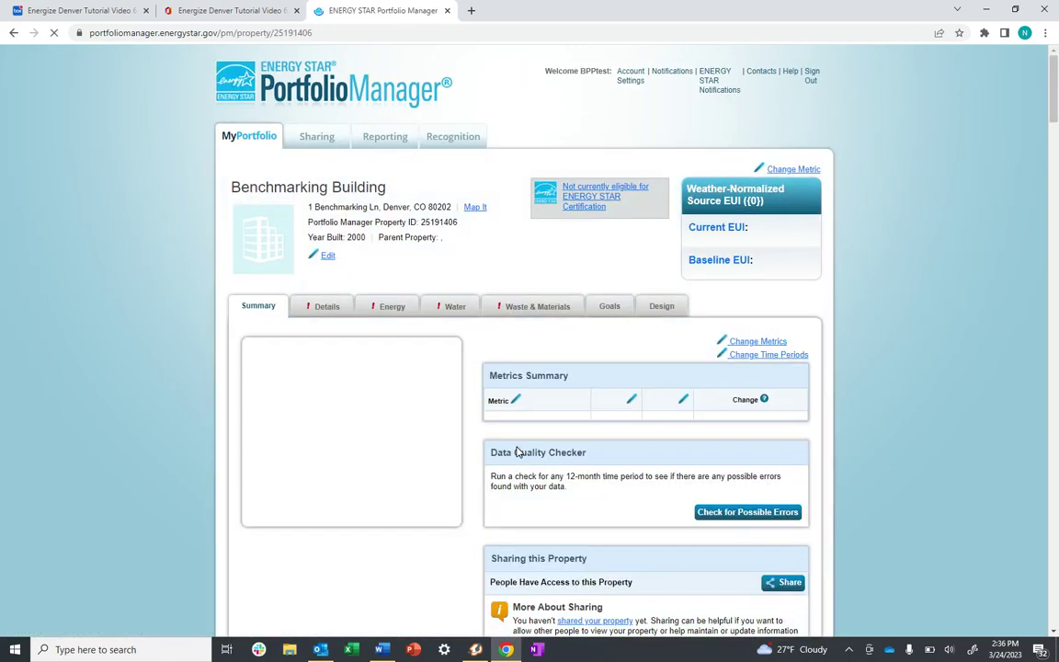
click(375, 309)
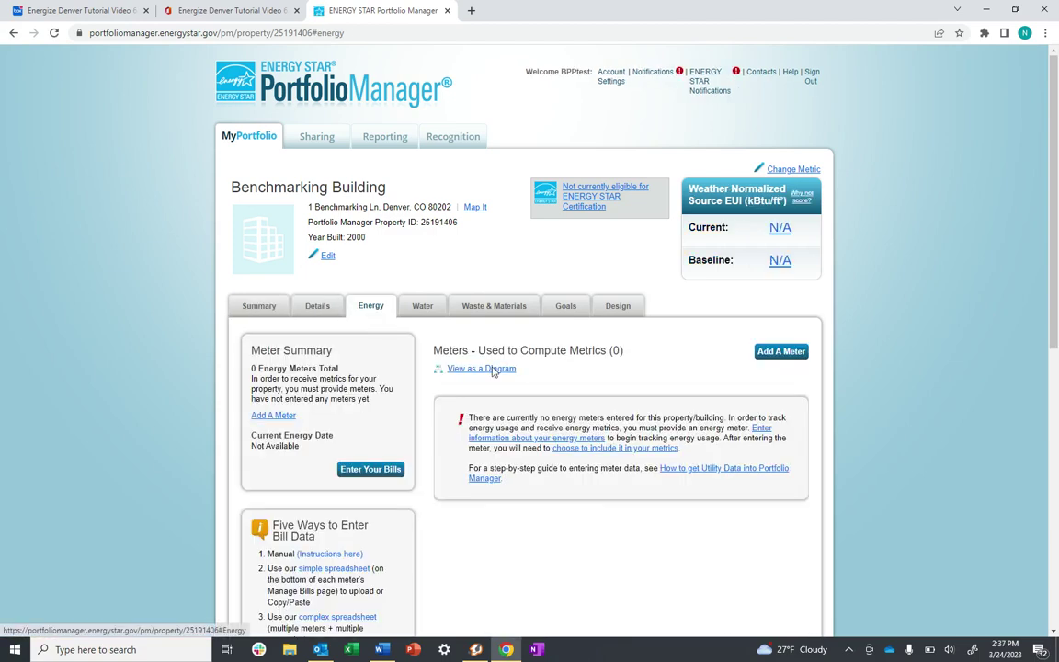
click(779, 355)
Choose electricity purchased from the grid and natural gas as the energy sources, one meter each, and start their setup
scroll(561, 464, down, 1)
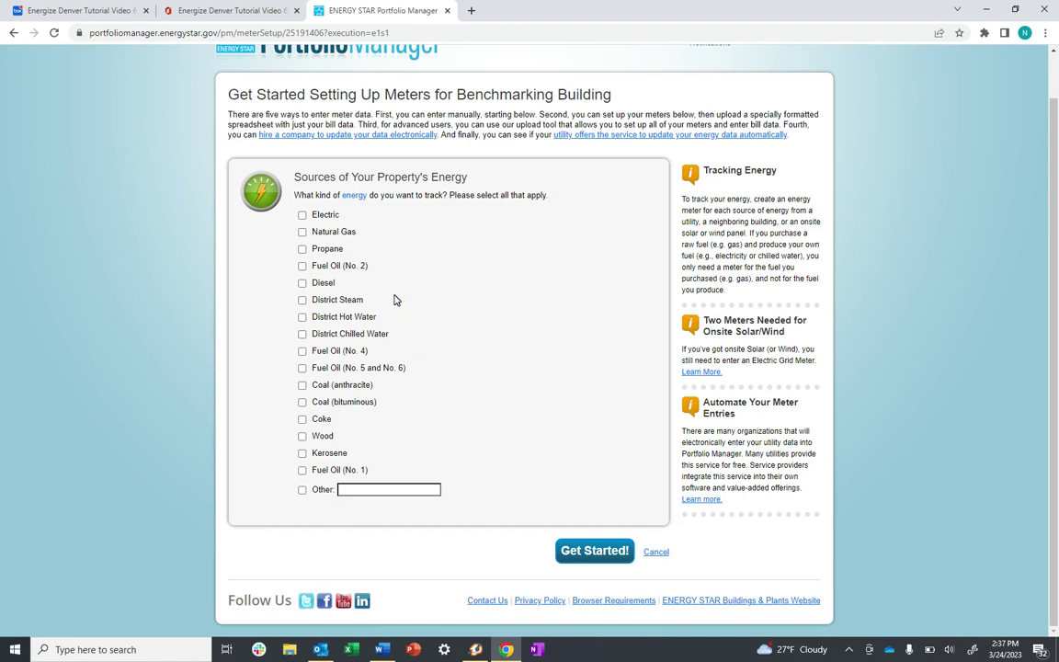
click(302, 215)
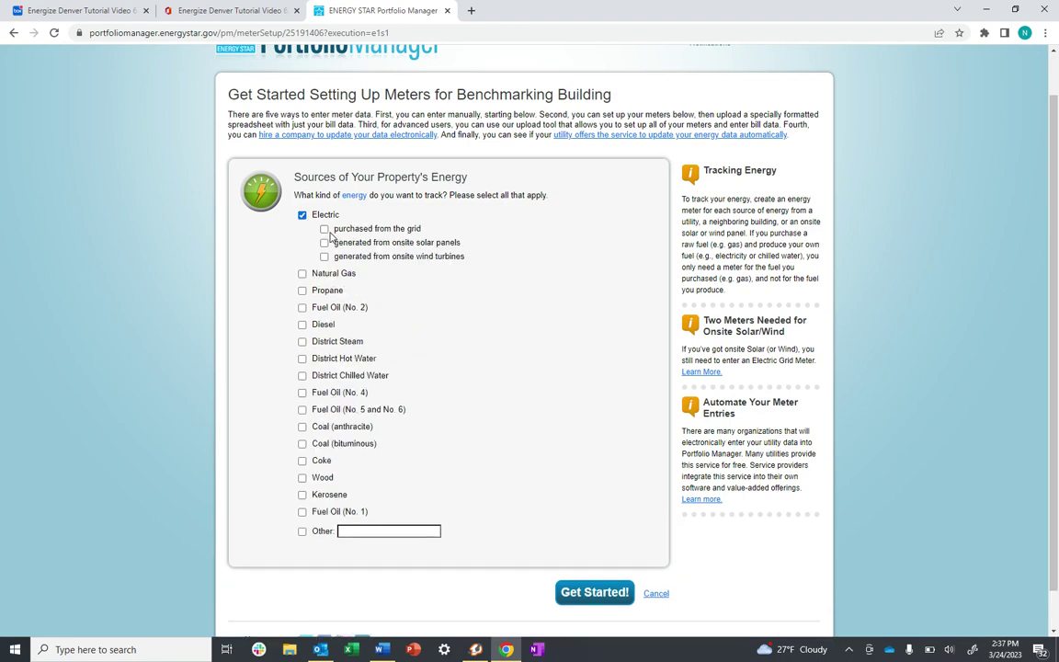
click(325, 230)
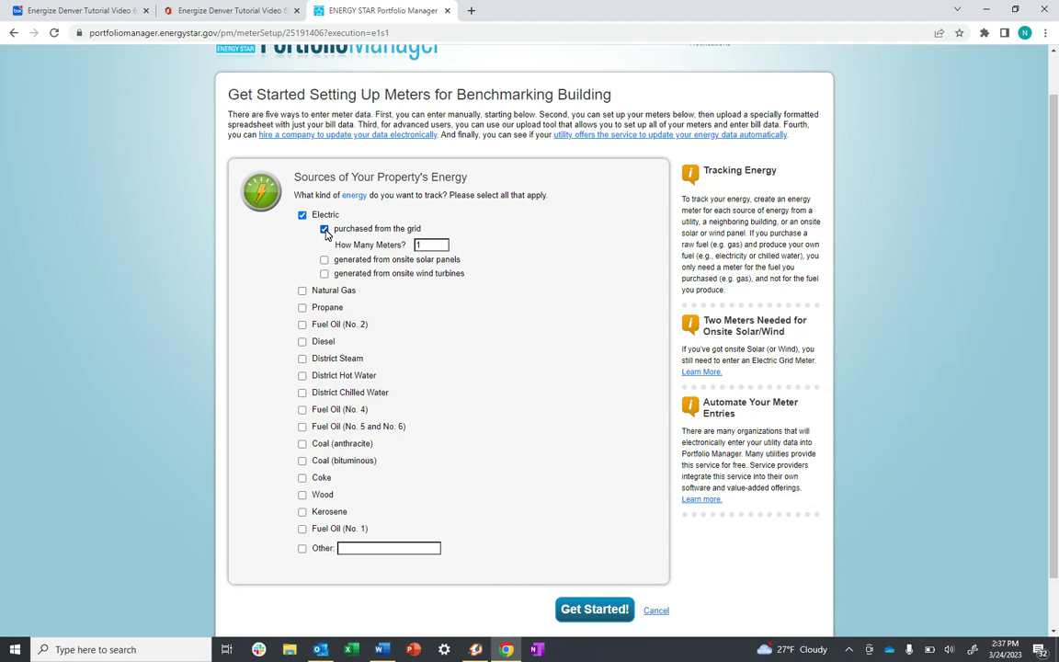
click(302, 291)
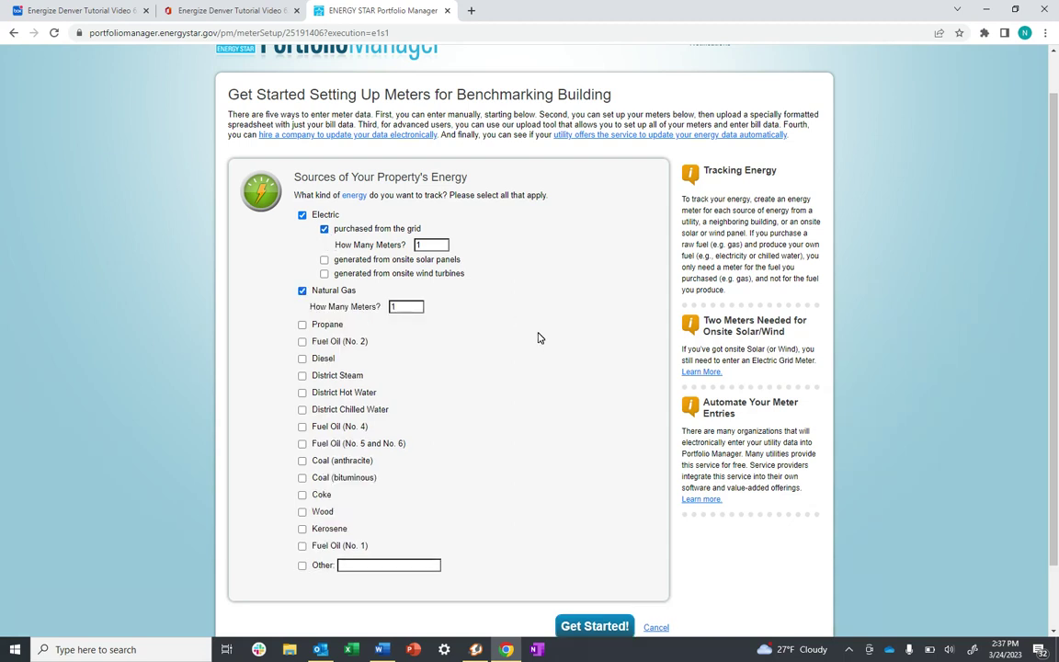
scroll(539, 337, down, 2)
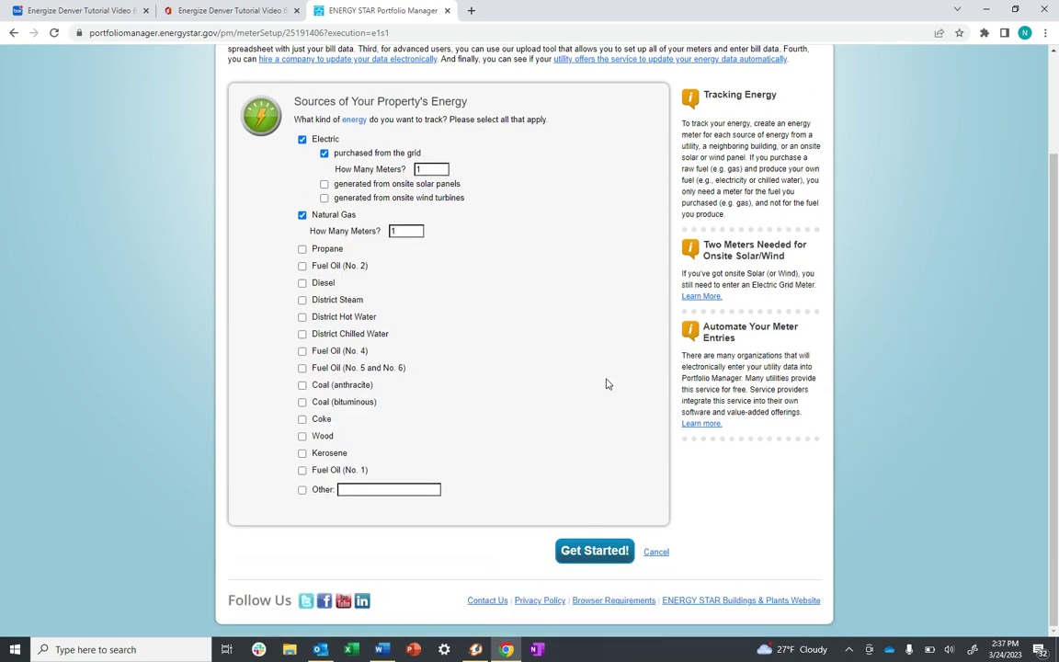
click(595, 551)
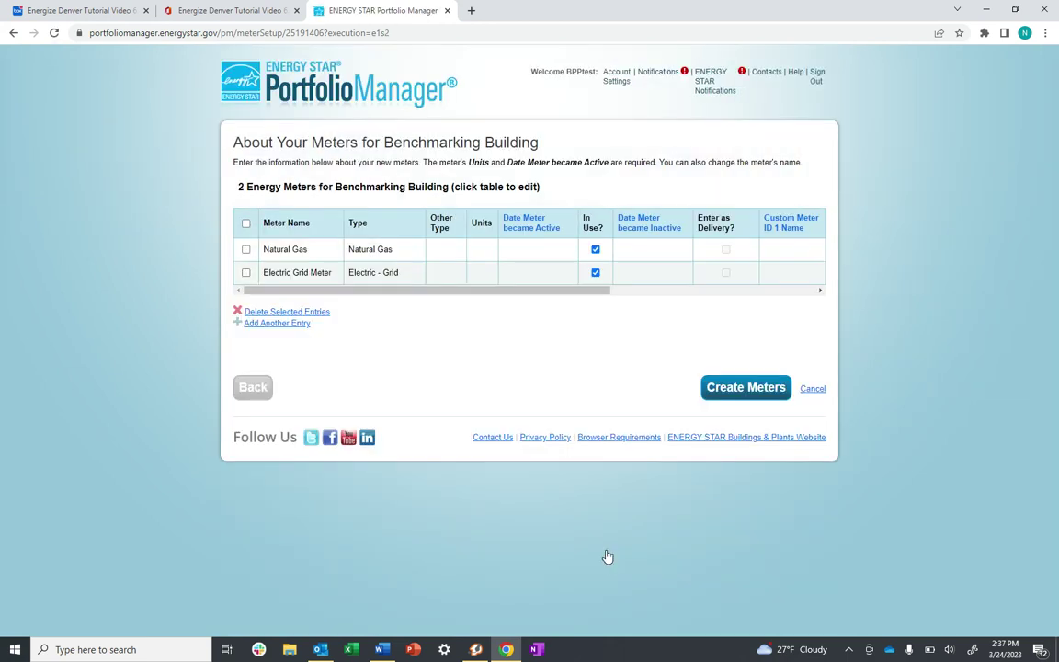
Set the units to therms for the Natural Gas meter and kWh (thousand Watt-hours) for the Electric Grid Meter
click(321, 254)
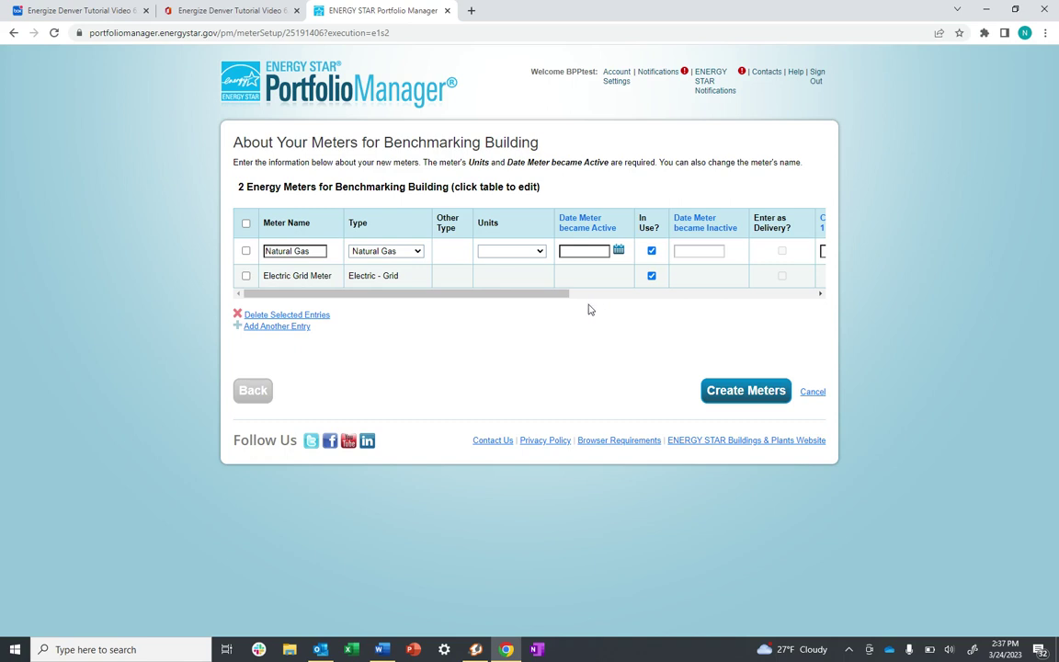
click(536, 252)
click(585, 251)
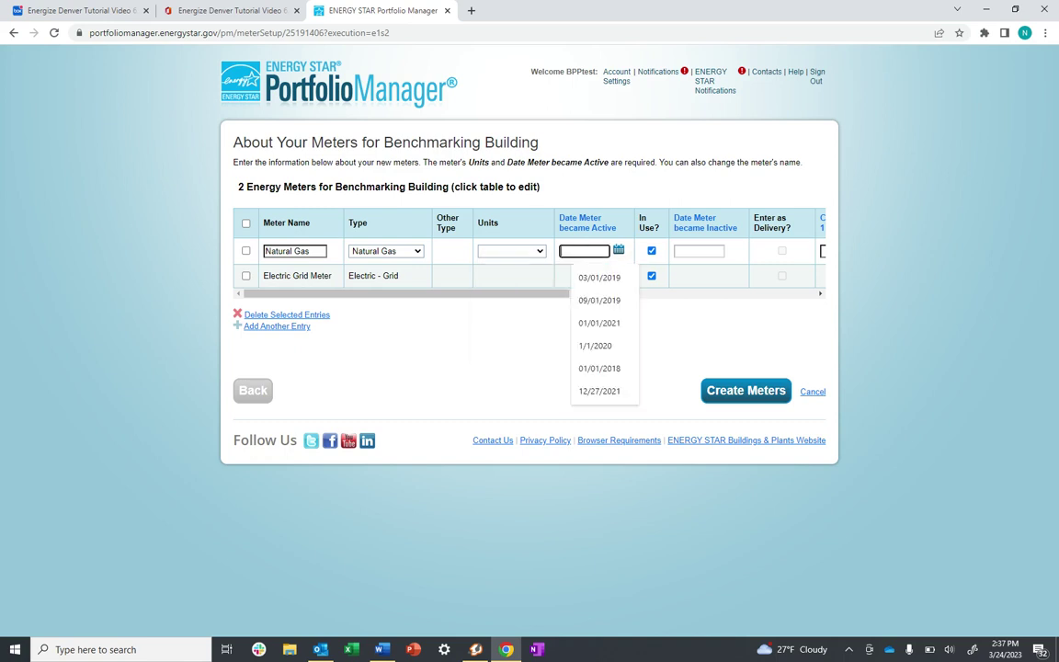
click(534, 251)
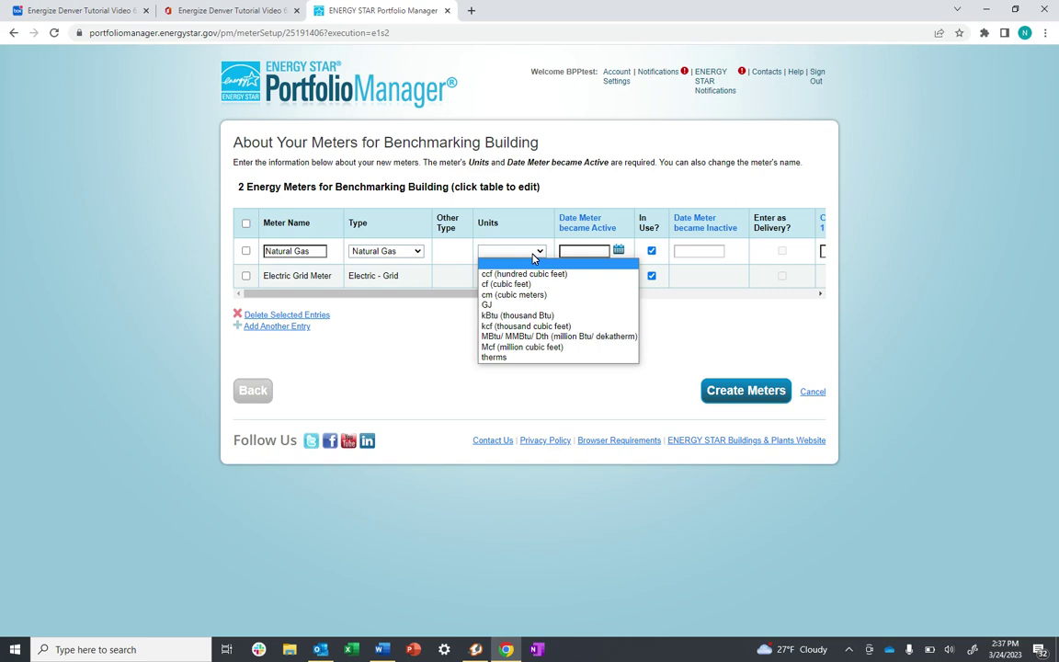
click(497, 357)
click(522, 289)
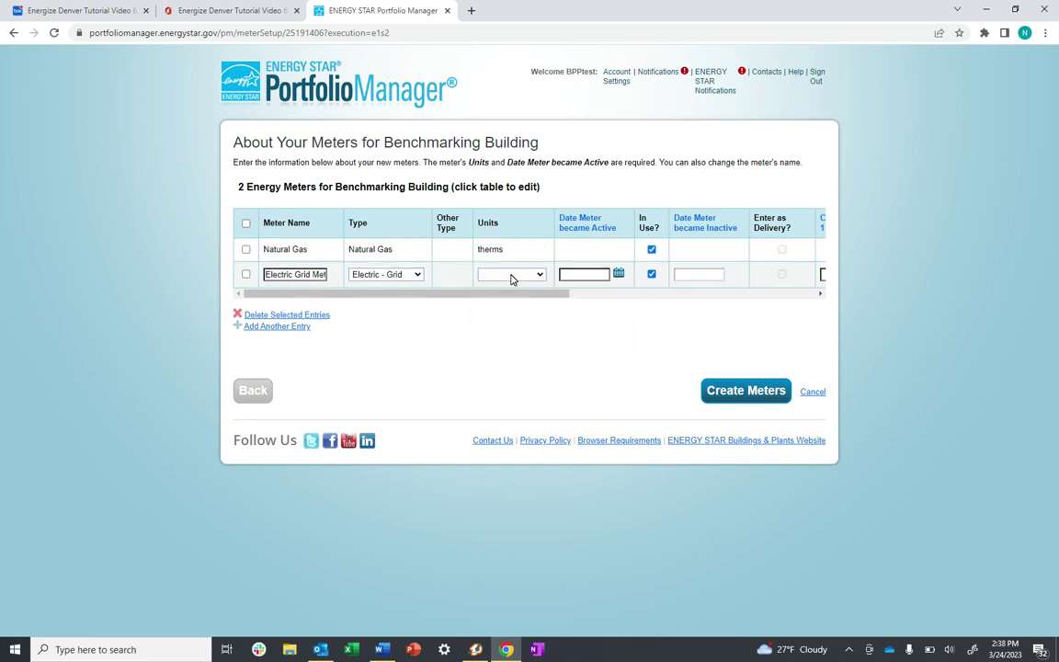
click(510, 276)
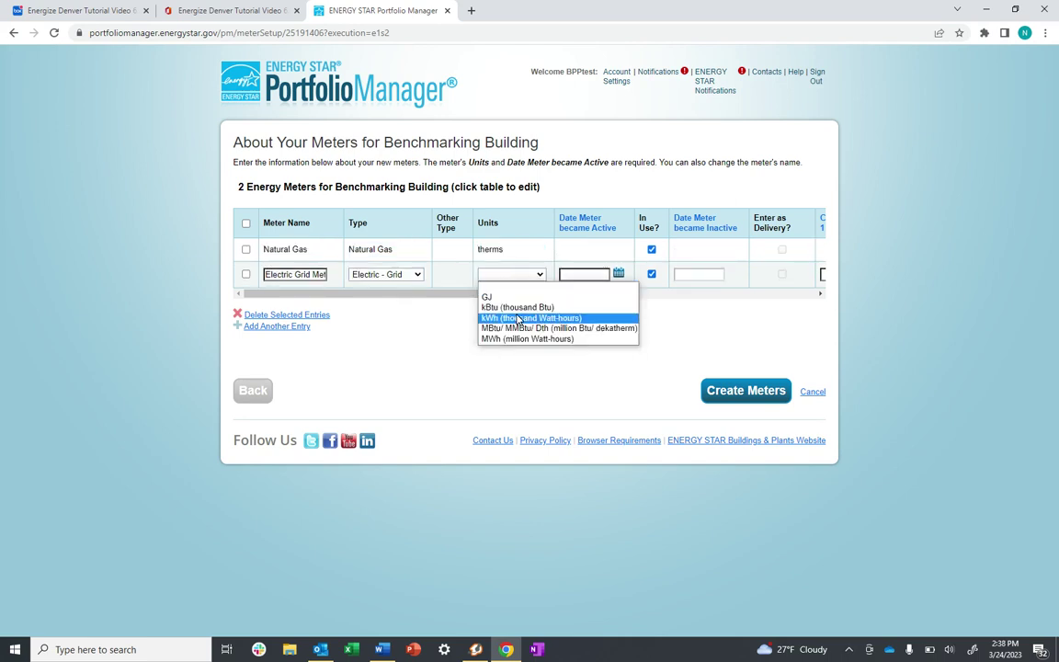
click(519, 319)
Enter 1/1/2022 as the date both the natural gas and electric grid meters became active, and create the meters
click(584, 251)
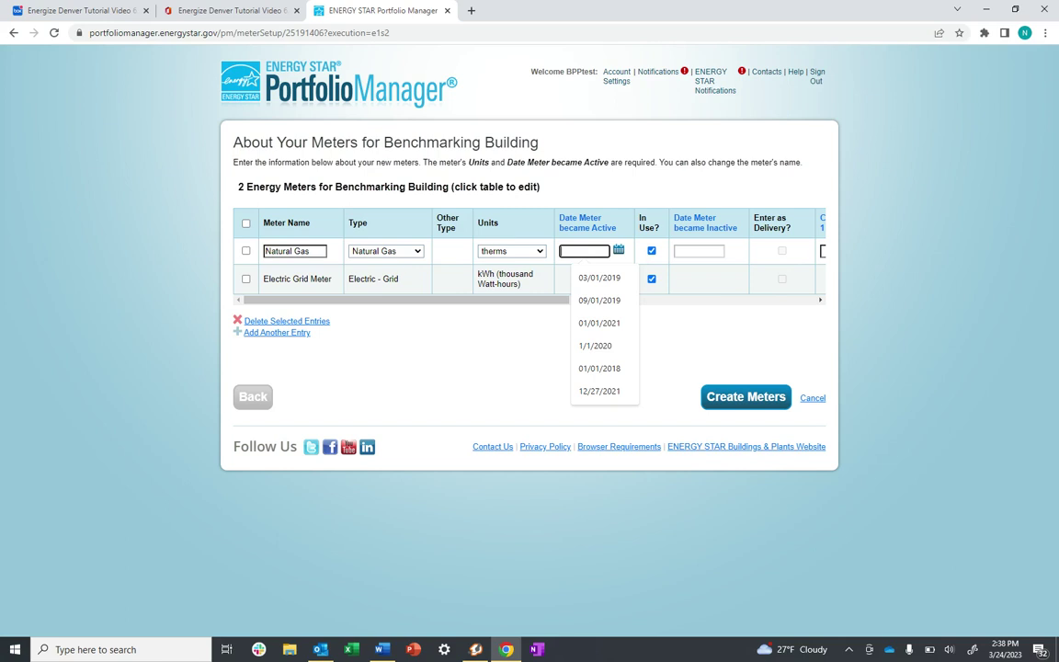
text(1)
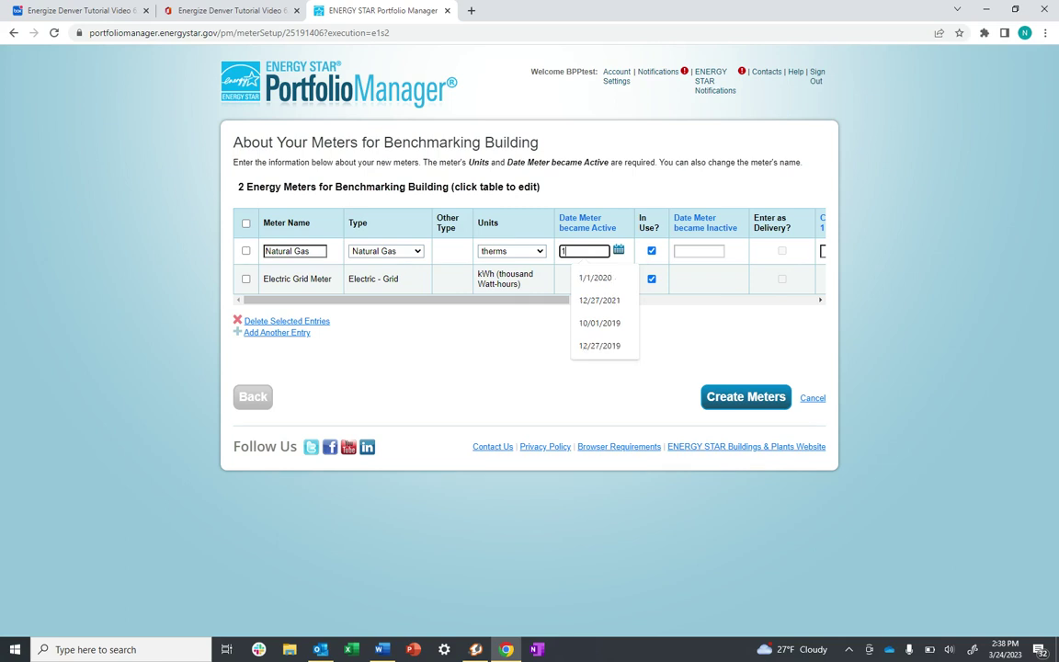
text(/1/2022)
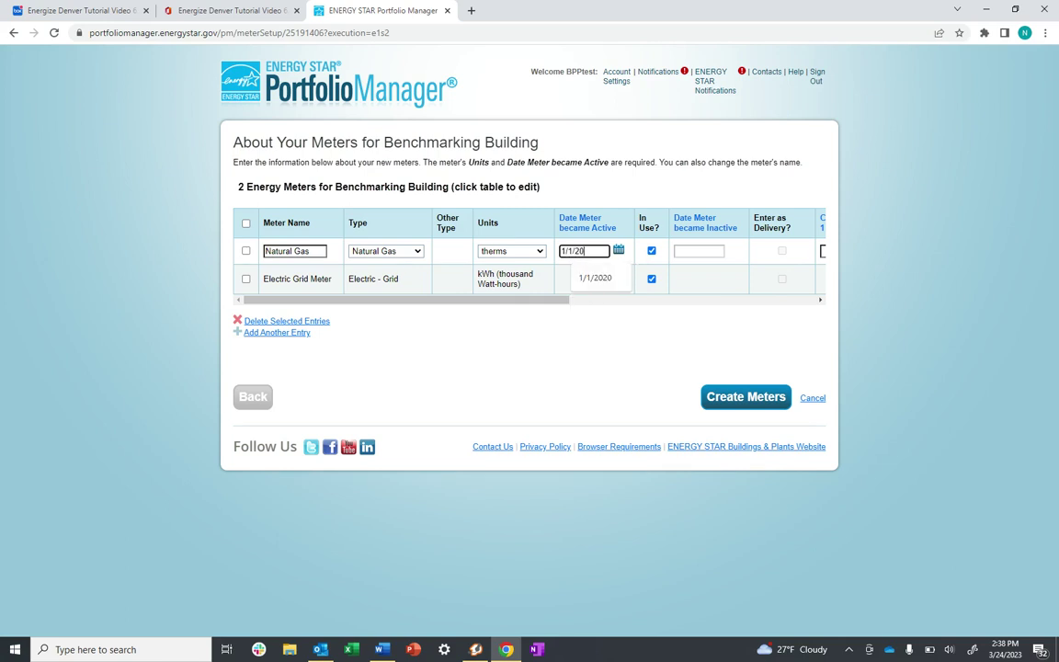
click(589, 279)
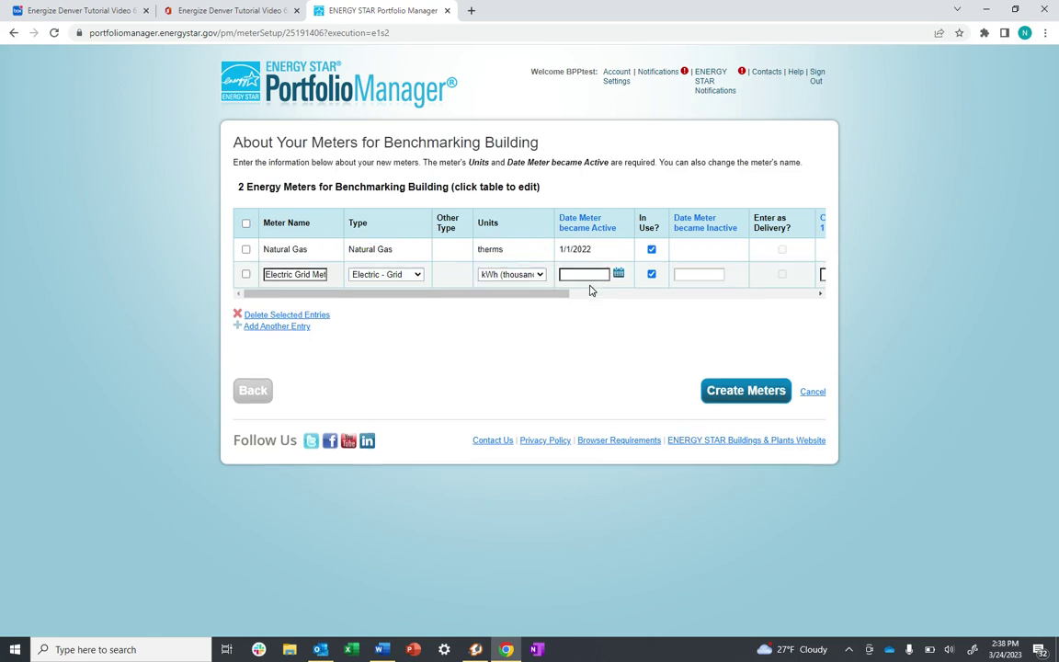
text(1/1/)
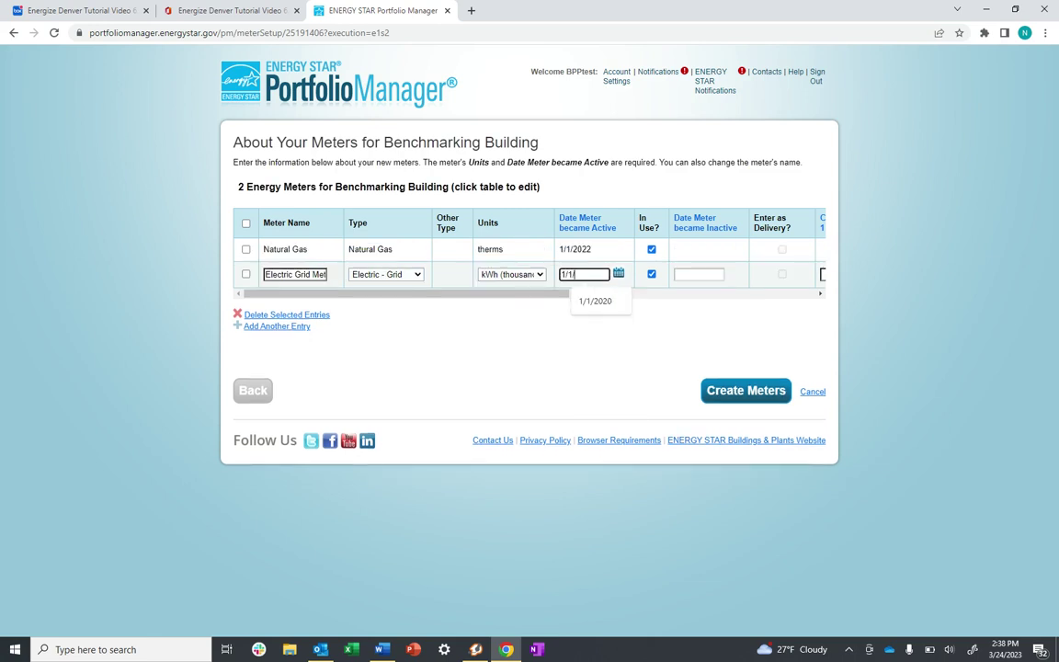
text(2022)
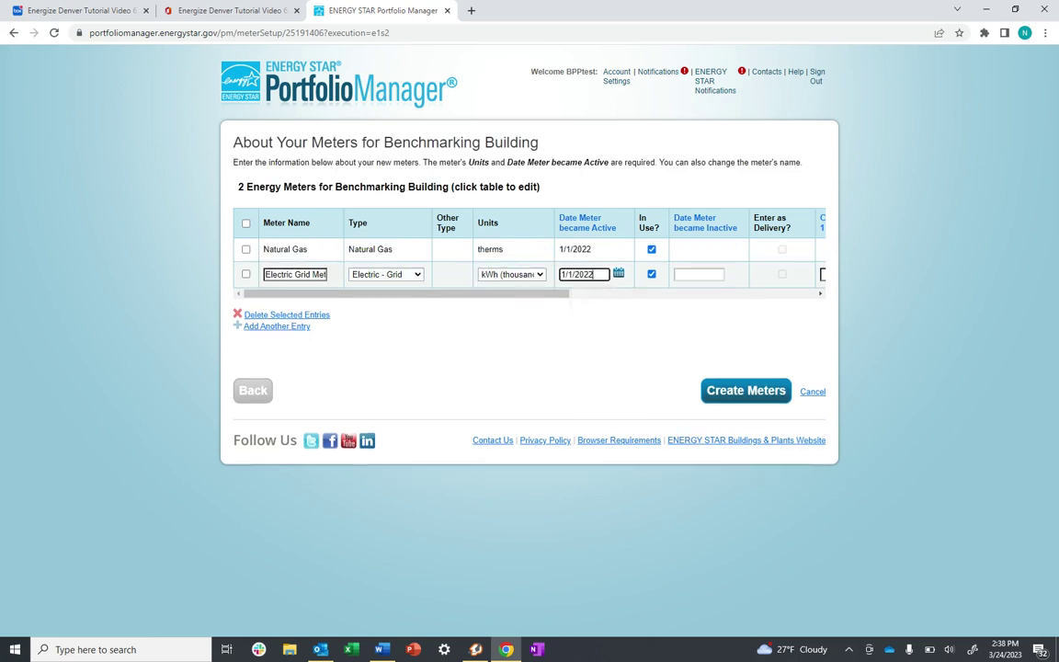
click(605, 345)
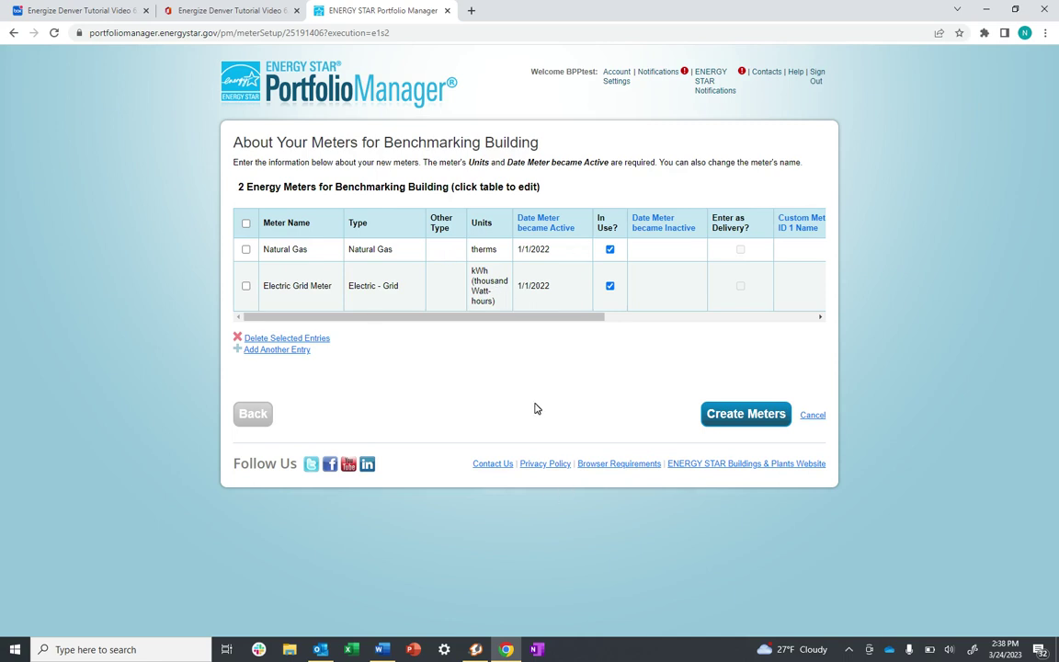
click(744, 424)
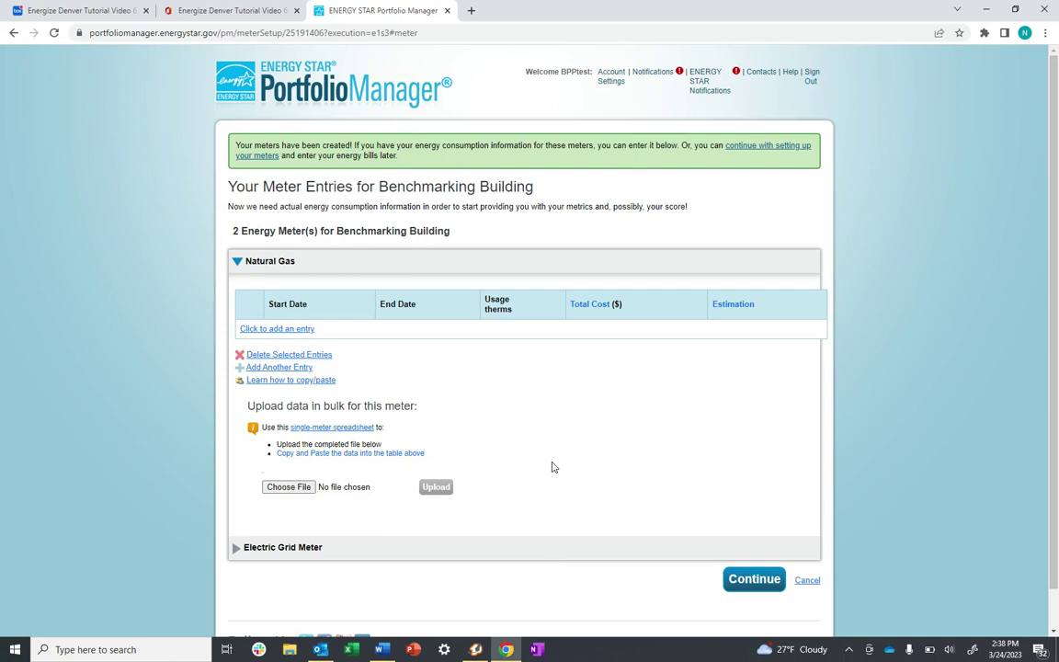
Add a Natural Gas meter entry from 01/01/2022 to 02/01/2022 with a usage of 100 therms and save the meter entries
scroll(548, 454, down, 1)
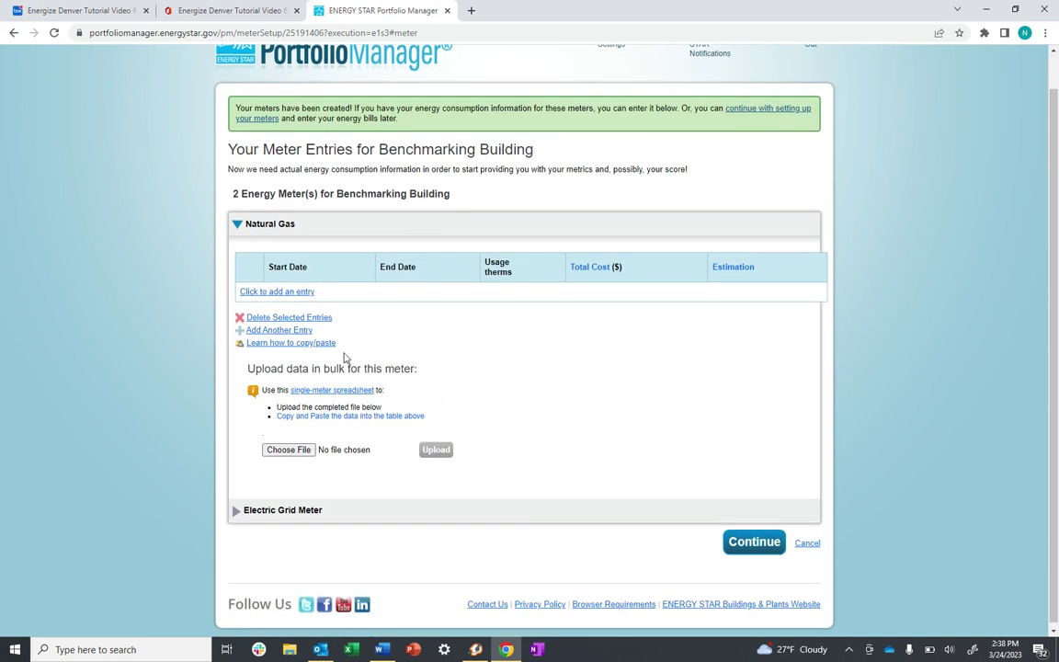
click(289, 332)
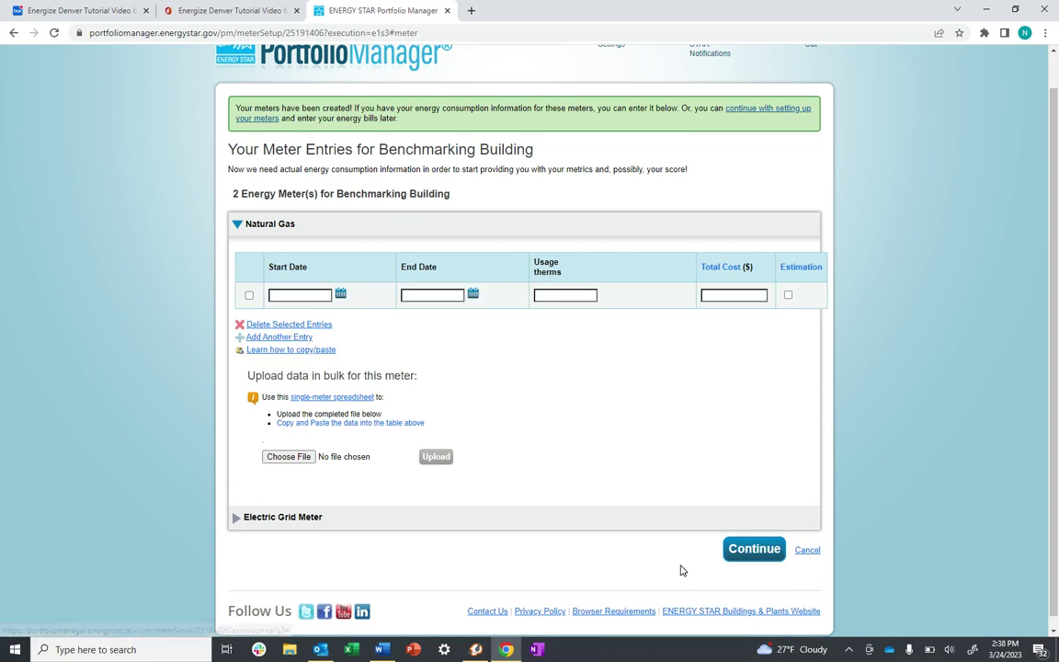
text(1/)
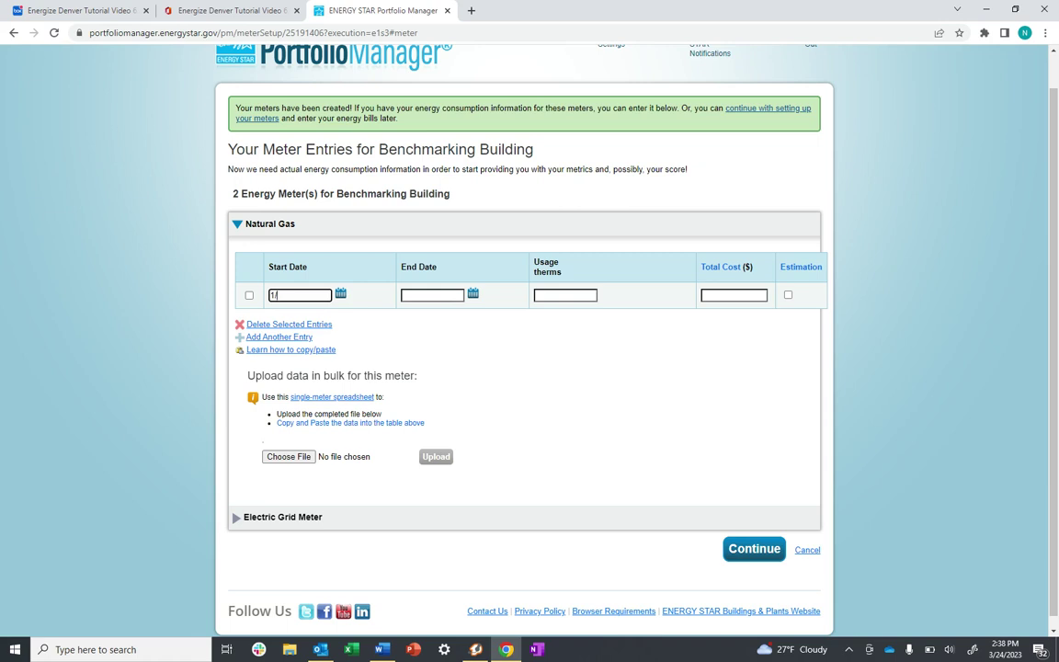
text(1/2022)
key(Tab)
text(02/01/202212)
key(Tab)
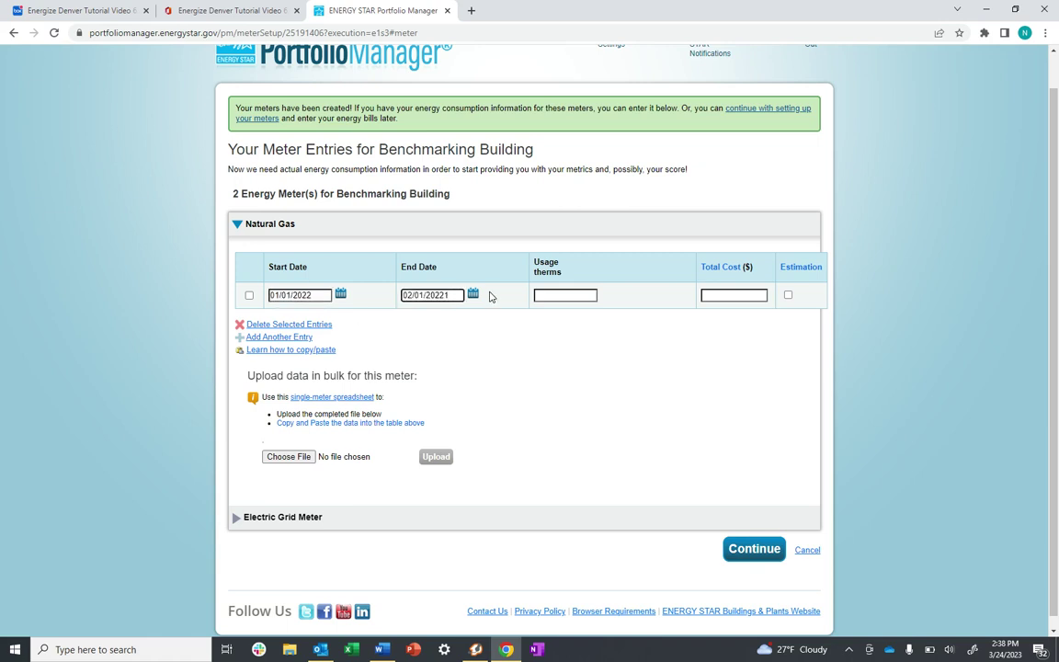
text(100)
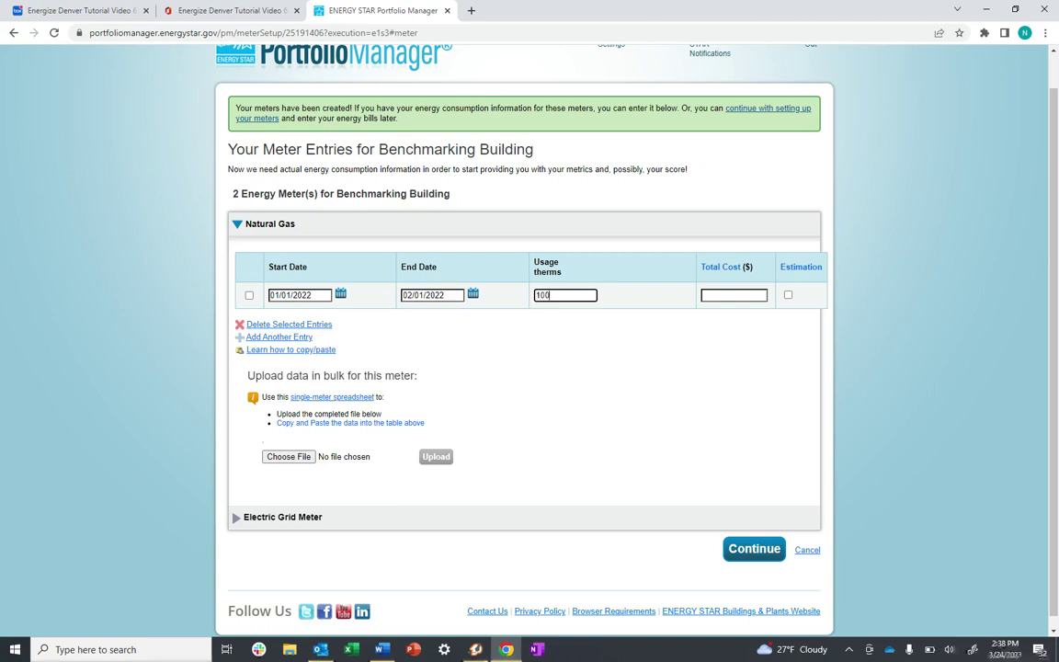
click(564, 381)
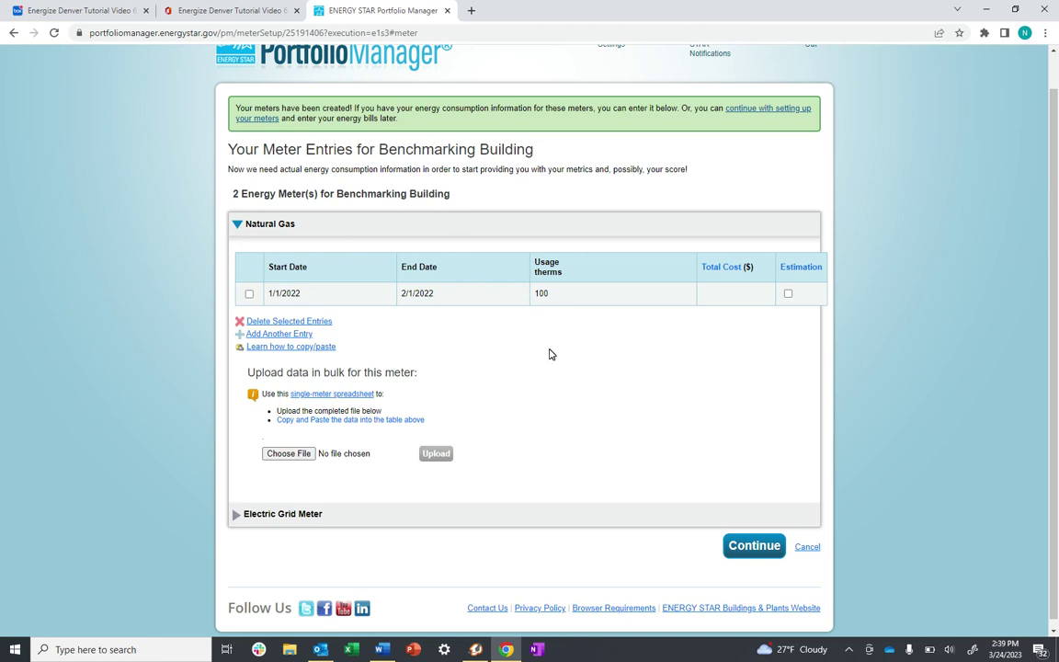
scroll(550, 354, down, 1)
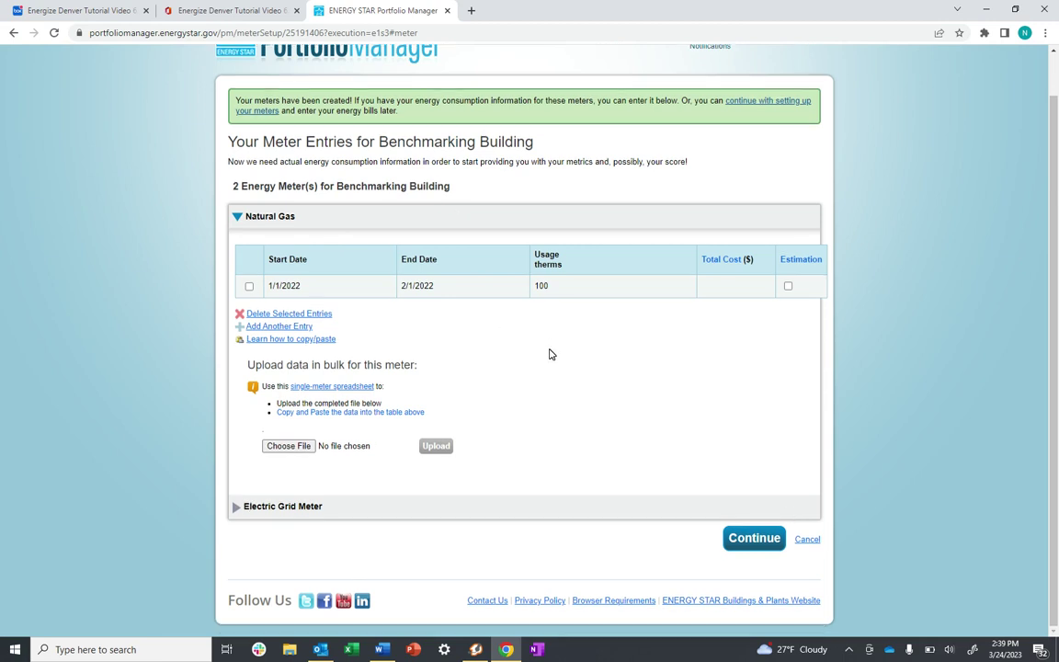
click(759, 541)
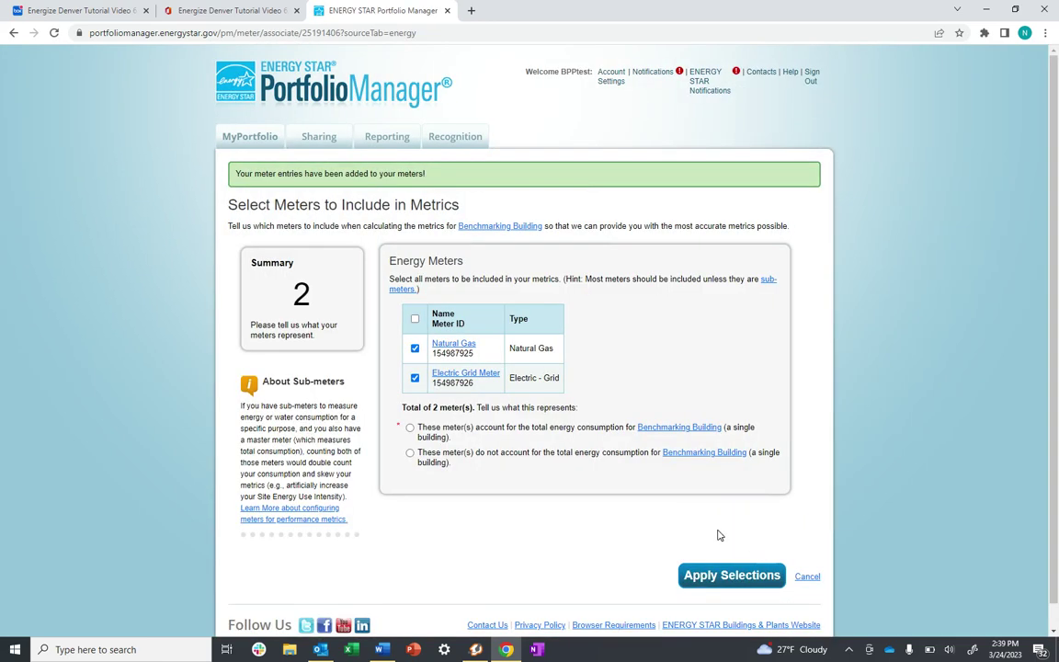
Declare that the two selected meters account for the building's total energy consumption and apply the selections
click(410, 428)
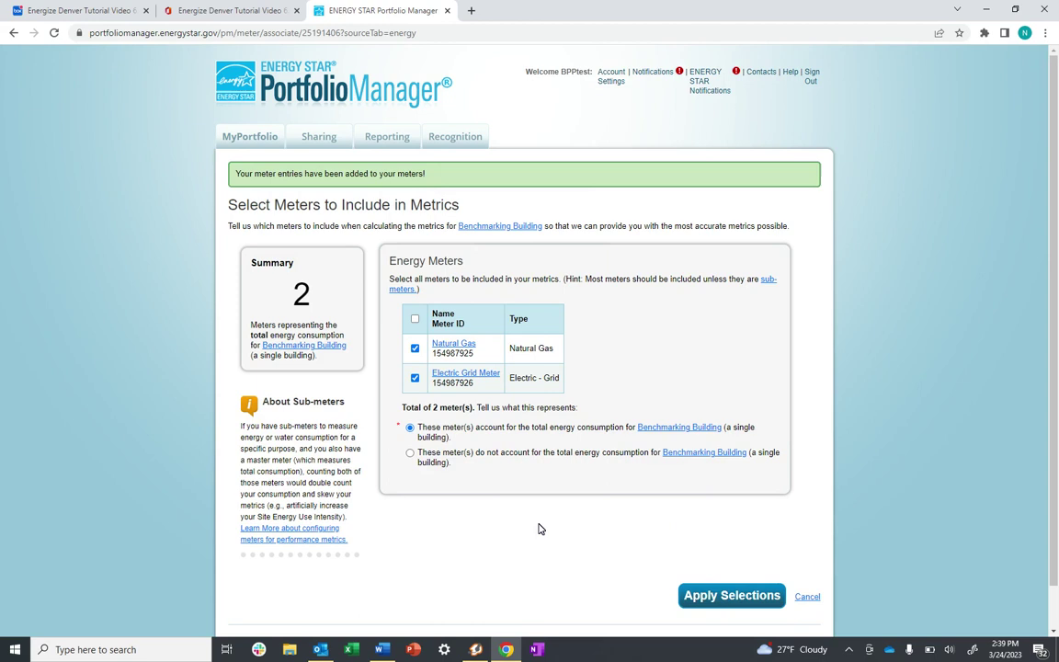
click(714, 604)
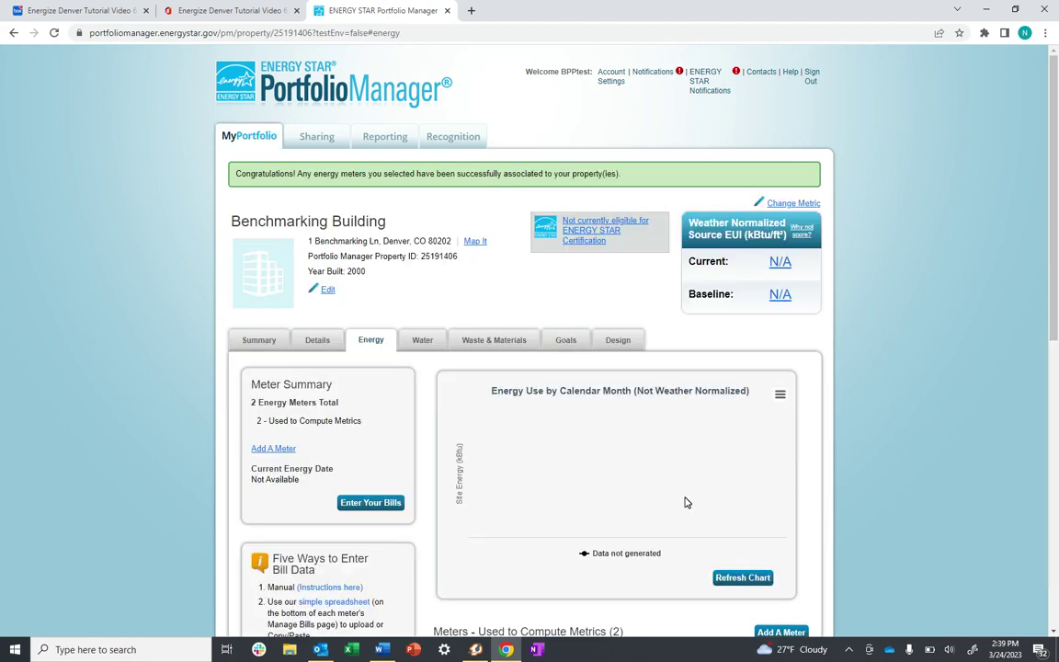